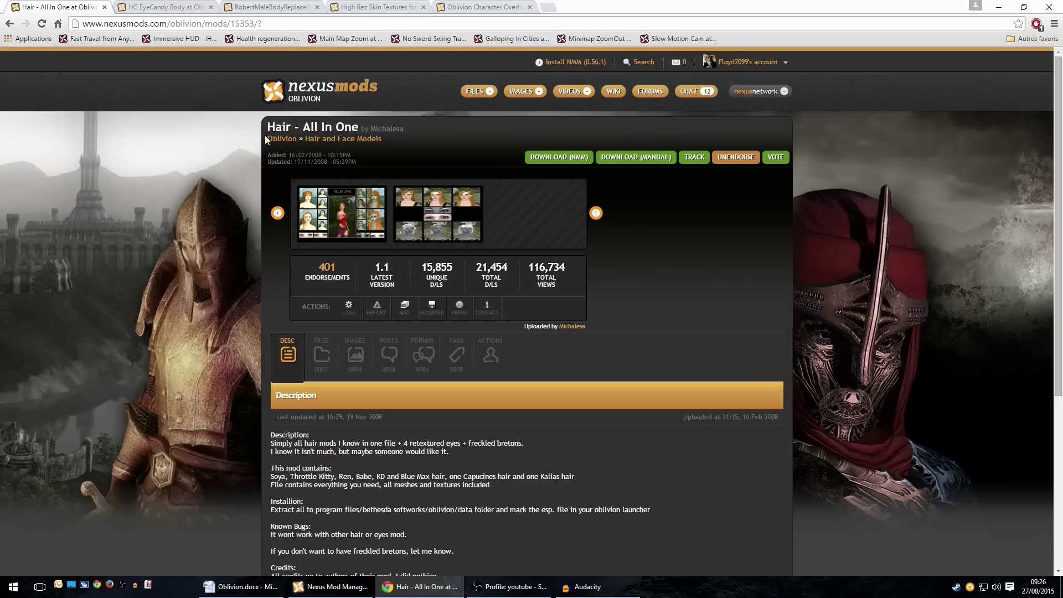
Open the Hair - All In One mod's files page, activate the mod in Nexus Mod Manager and check the plugin list
scroll(148, 272, "down", 3)
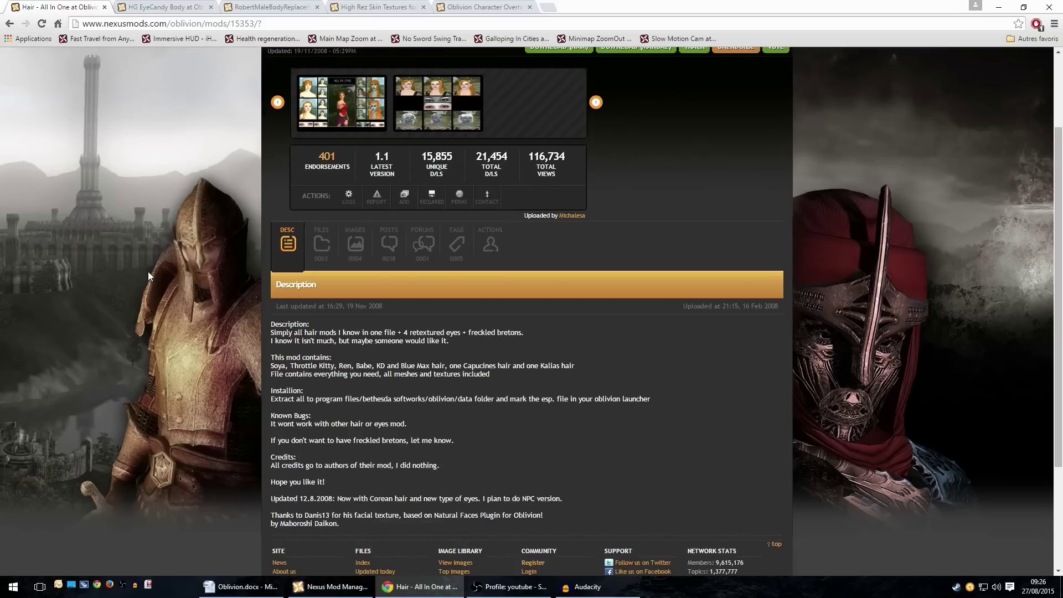
left_click(321, 191)
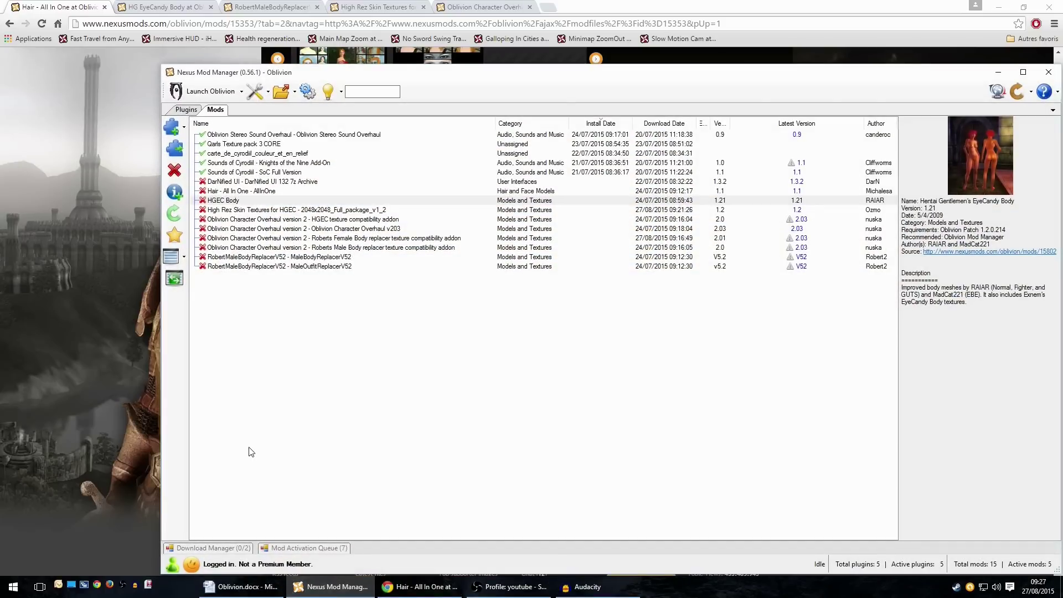
left_click(257, 192)
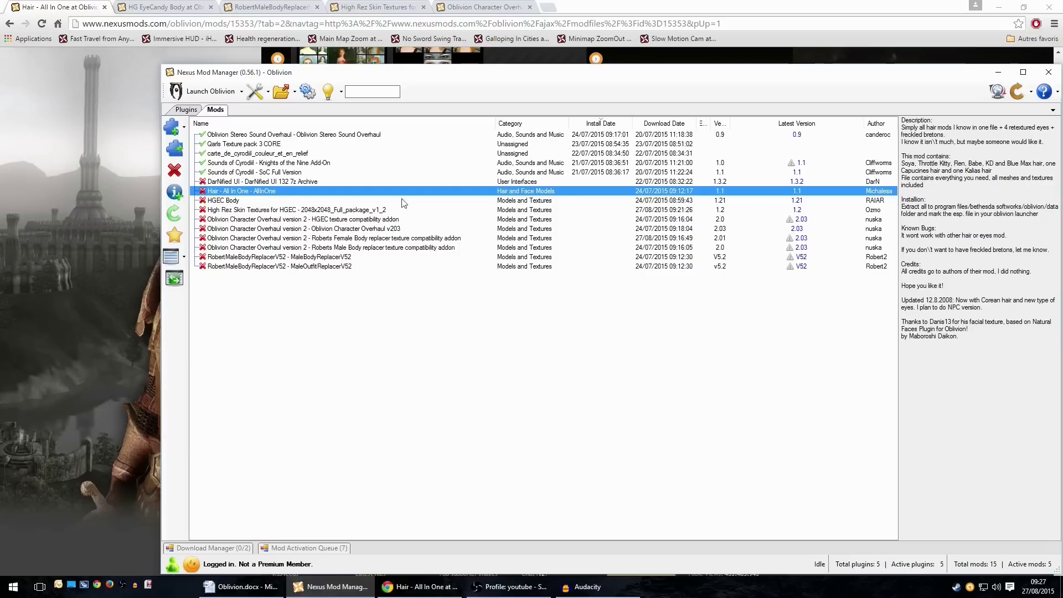
left_click(170, 156)
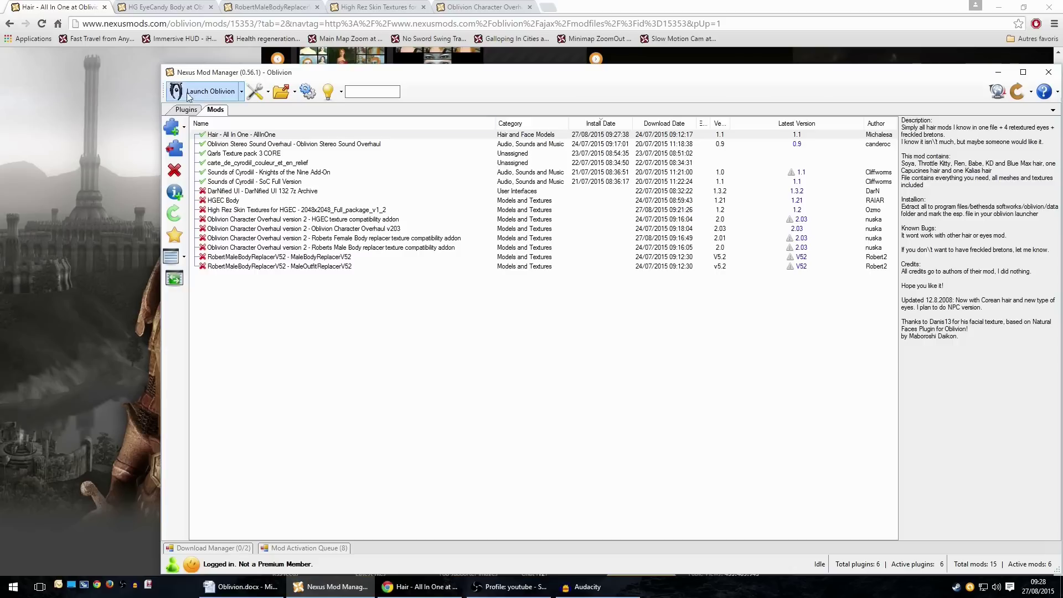
left_click(183, 113)
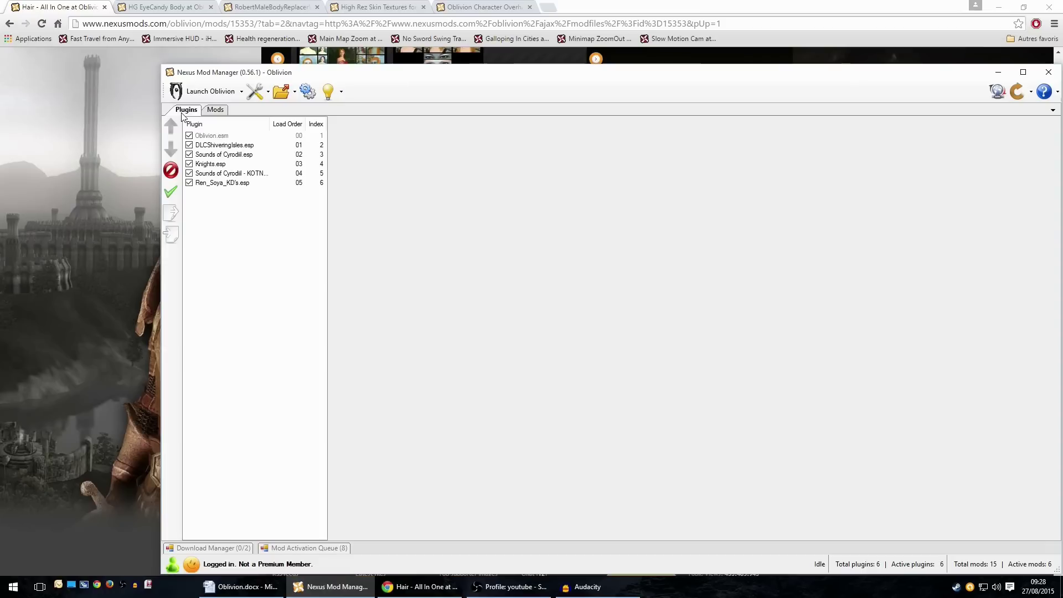
left_click(215, 110)
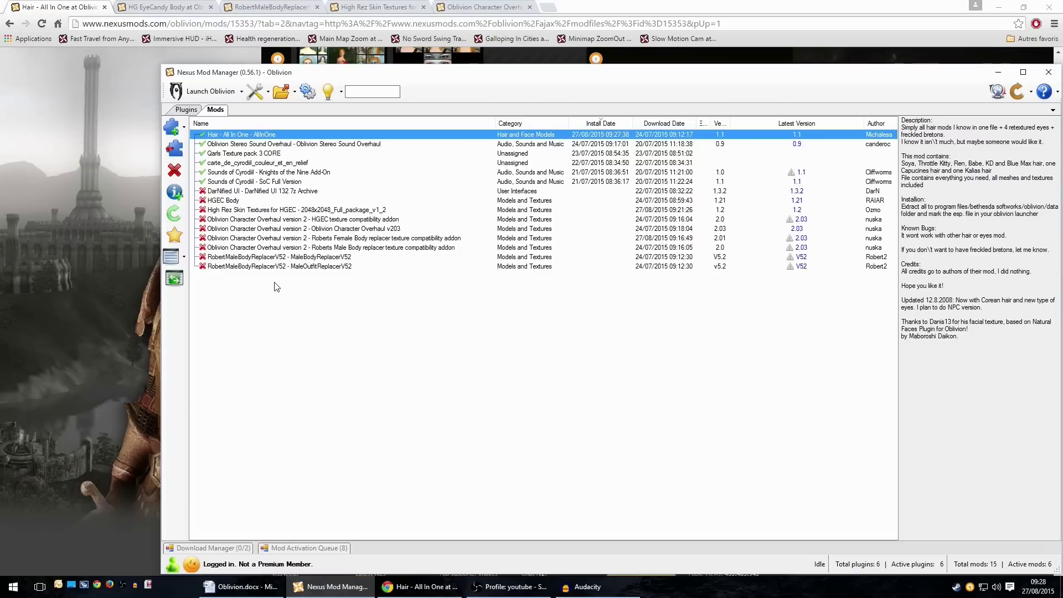
Review the HG EyeCandy Body mod page and its main files, including the HGECBody NMM-ready file
left_click(154, 4)
left_click(164, 8)
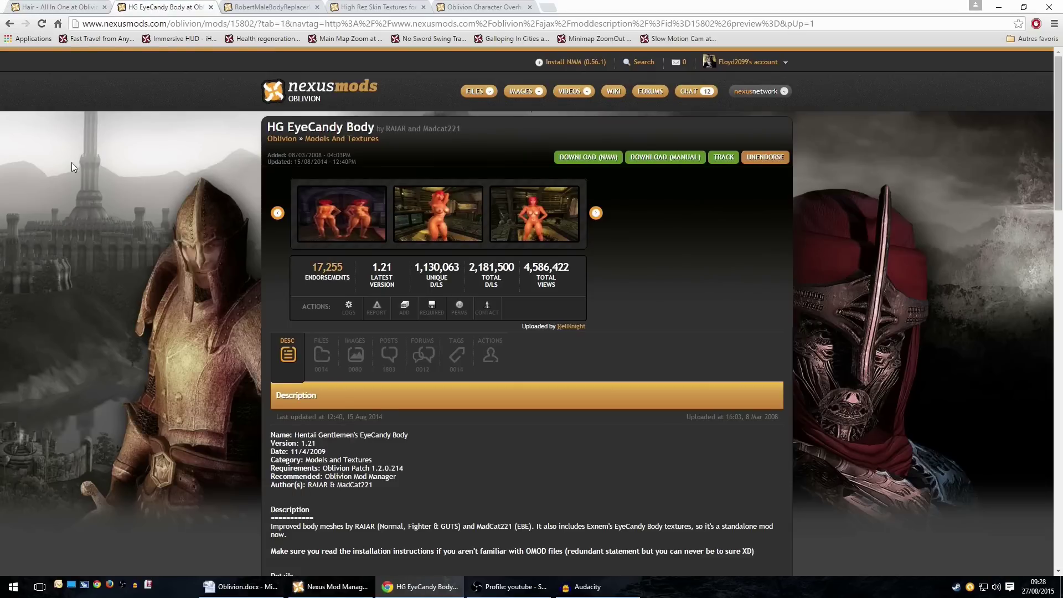
scroll(102, 354, "down", 2)
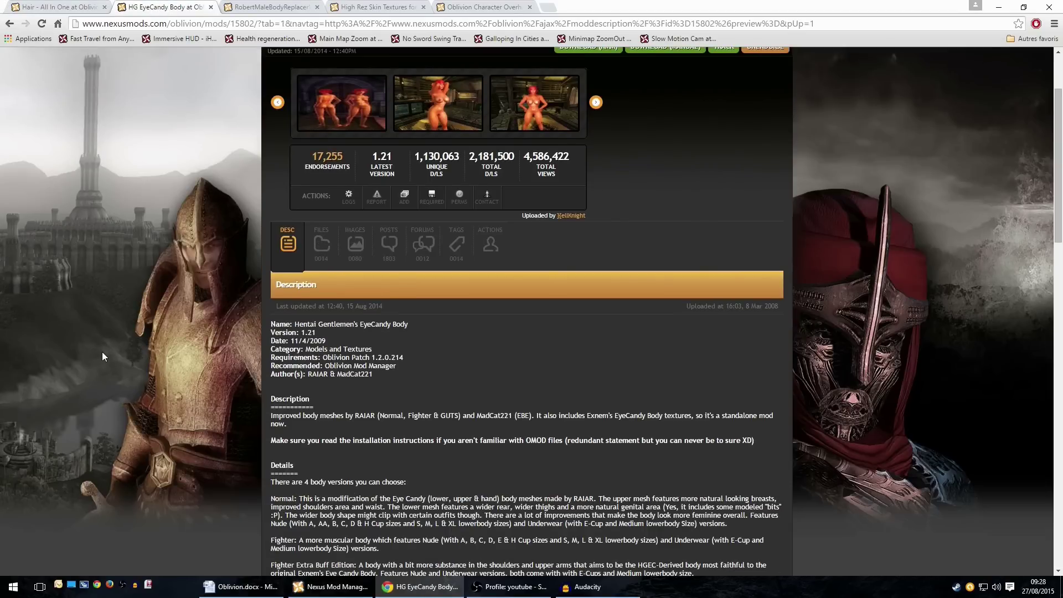
left_click(321, 244)
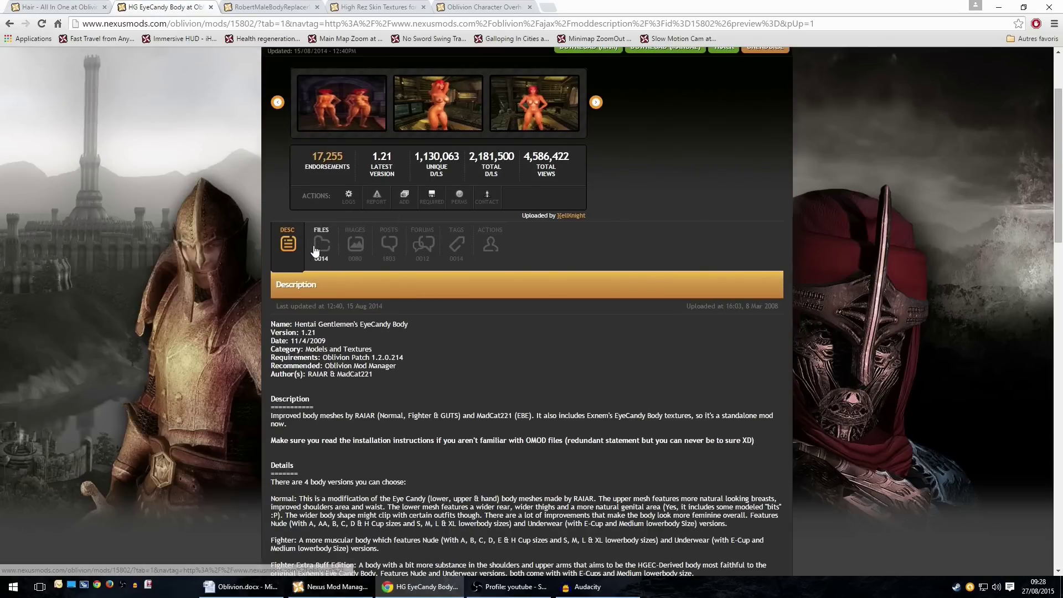
scroll(124, 309, "down", 1)
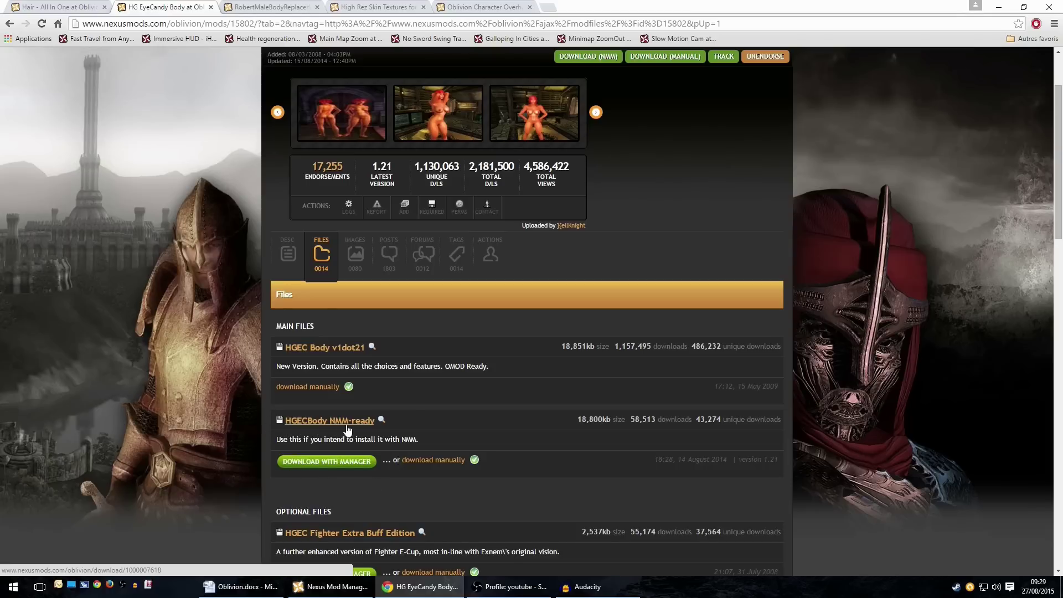
Switch to Nexus Mod Manager and start installing the HGEC Body mod
left_click(331, 586)
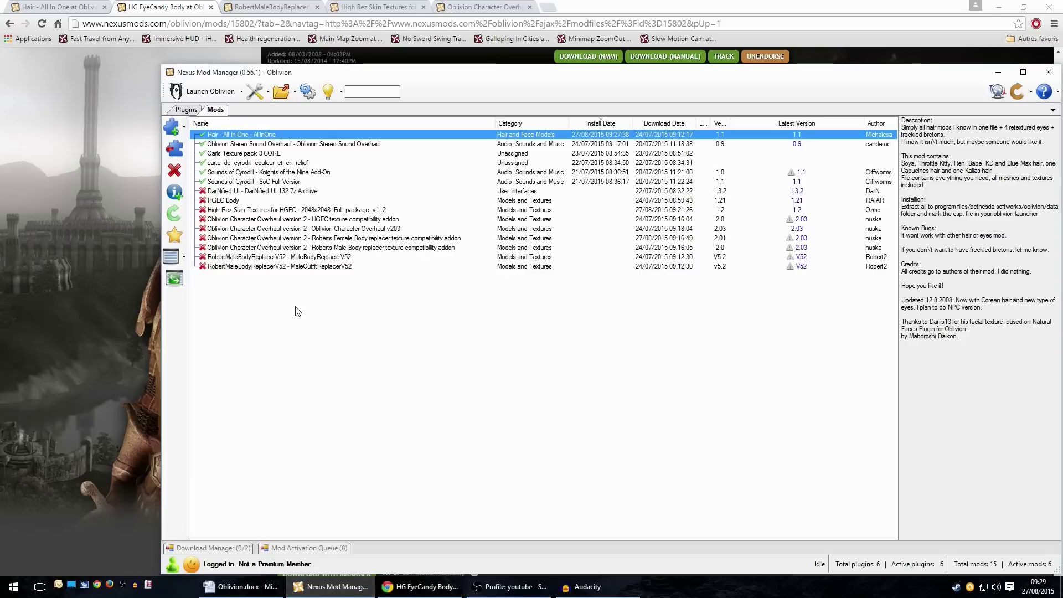
left_click(228, 201)
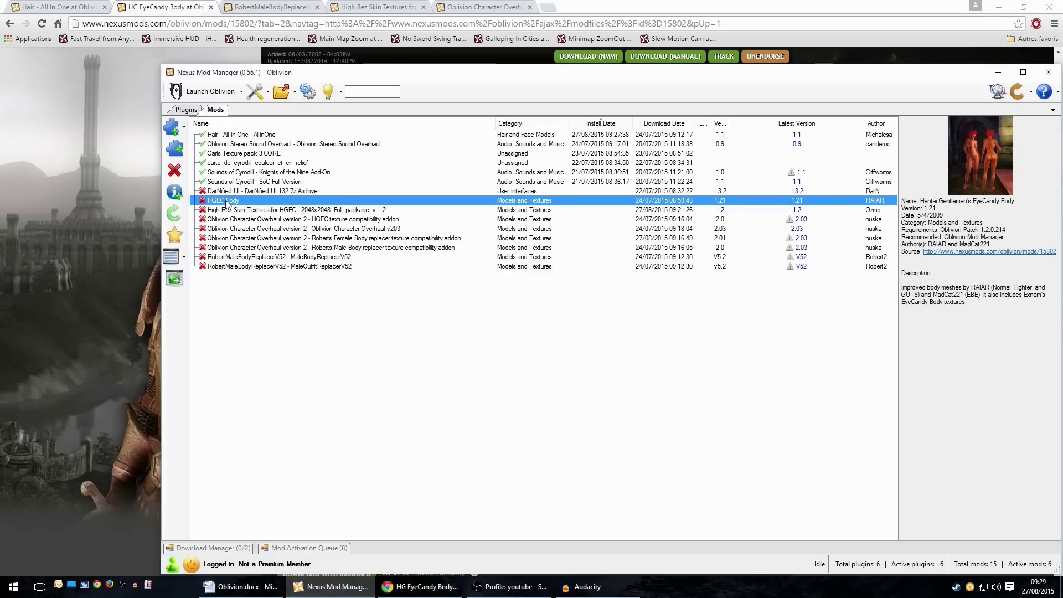
double_click(226, 202)
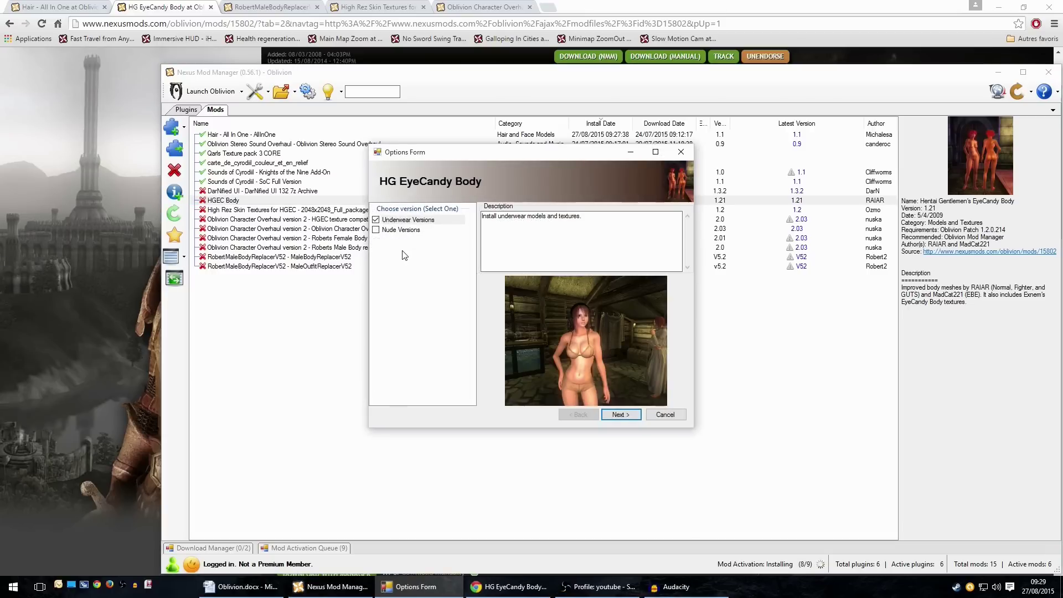
Compare the two version options, choose Nude Versions and continue to the body type choice
left_click(415, 220)
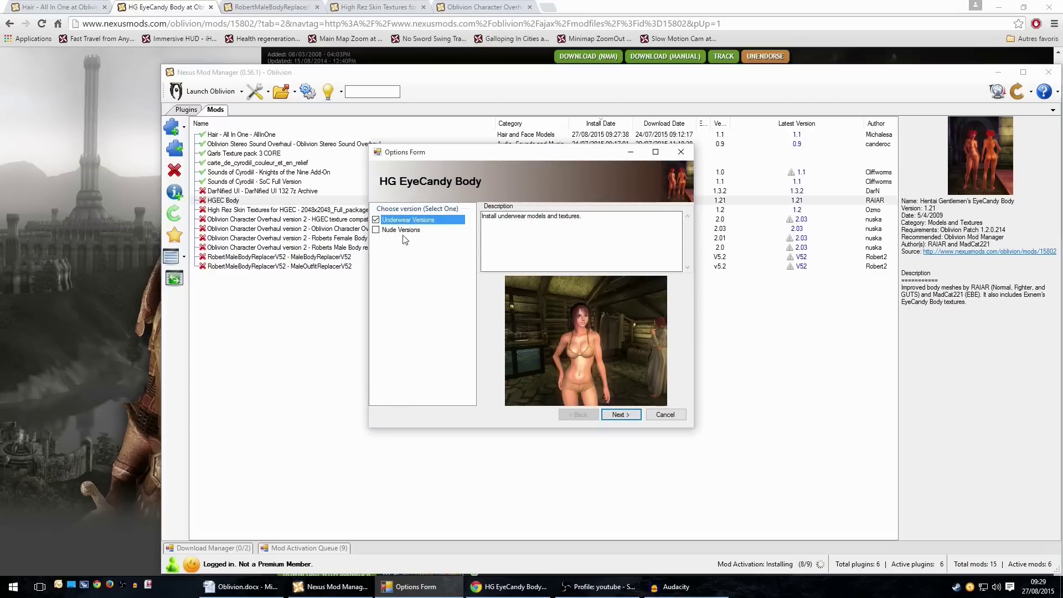
left_click(407, 230)
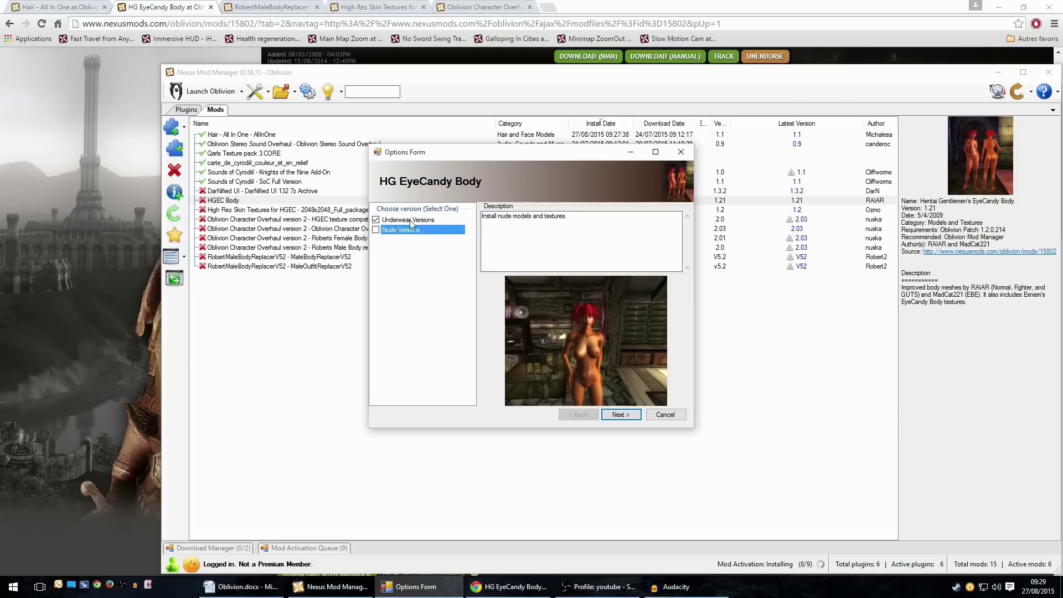
left_click(410, 220)
left_click(410, 232)
left_click(377, 230)
left_click(620, 414)
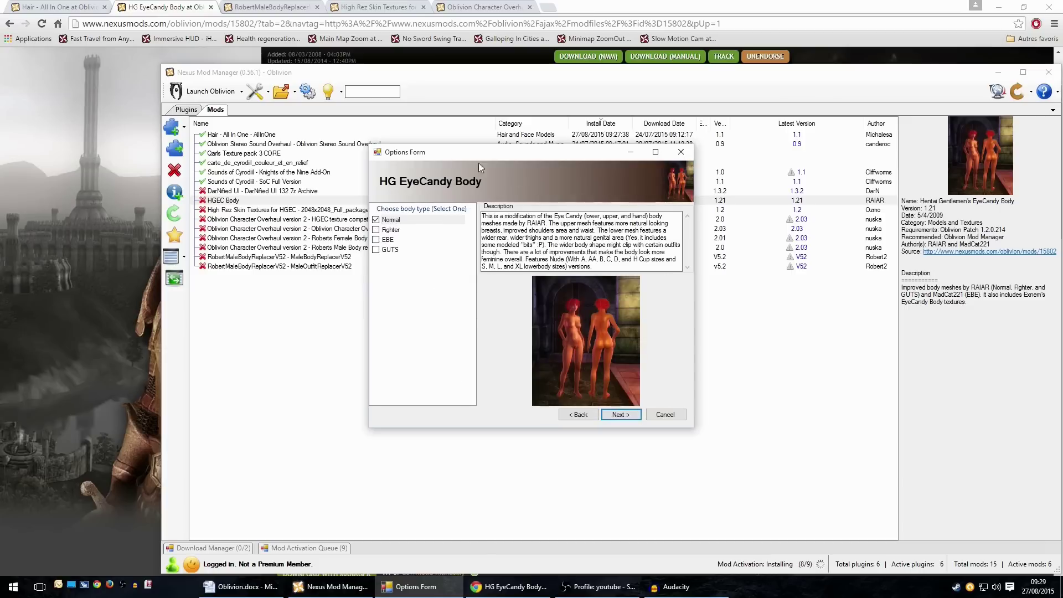
Preview the EBE and GUTS body types, keep Normal and continue to the cup size choice
left_click(387, 240)
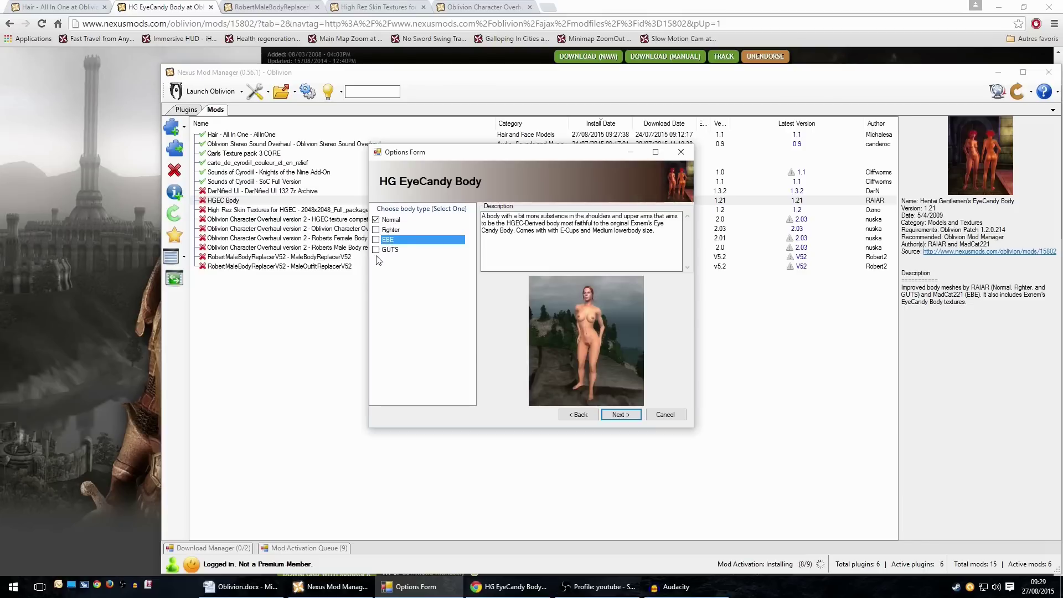
left_click(392, 250)
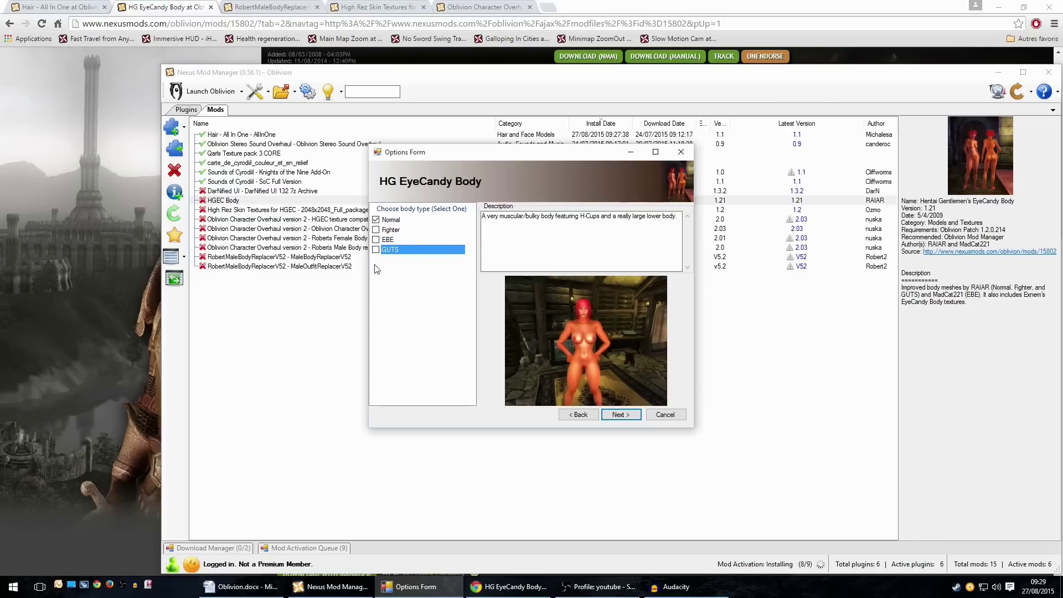
left_click(389, 220)
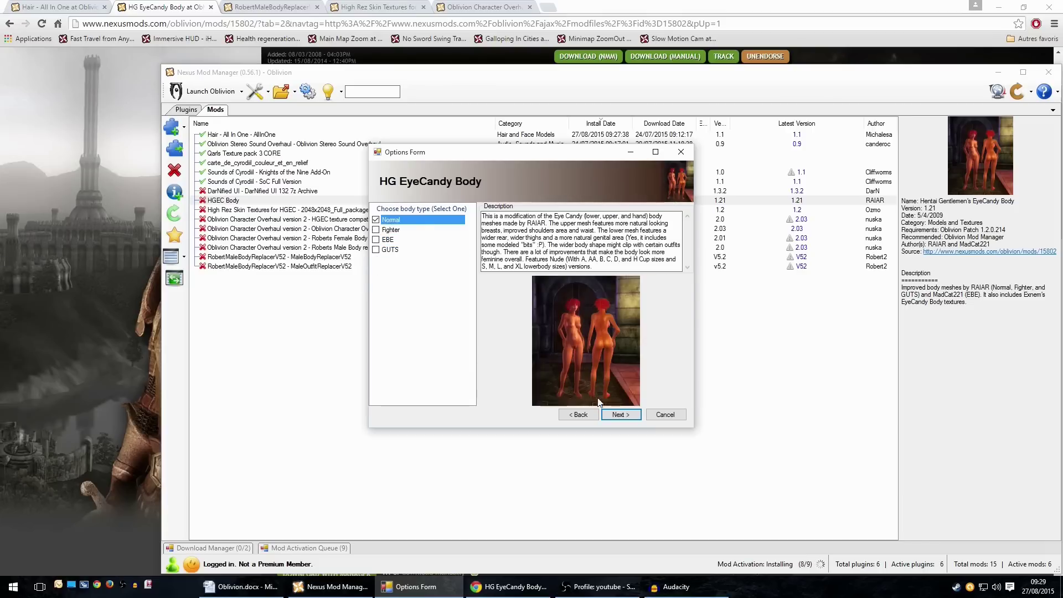
left_click(620, 415)
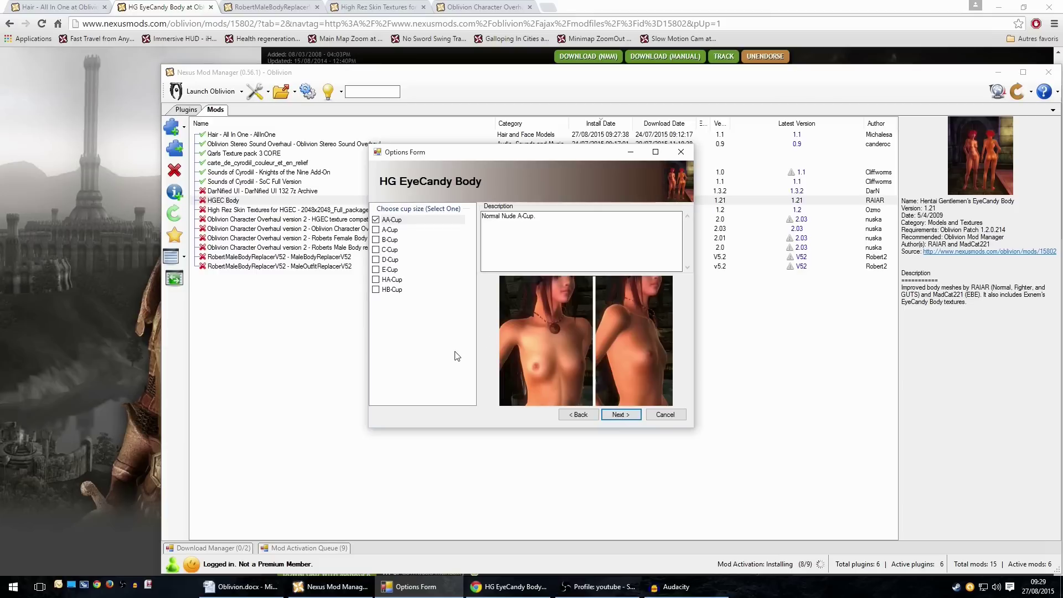
Preview the A-, B-, C- and E-Cup options, highlight B-Cup and continue to the lower body size choice
left_click(391, 230)
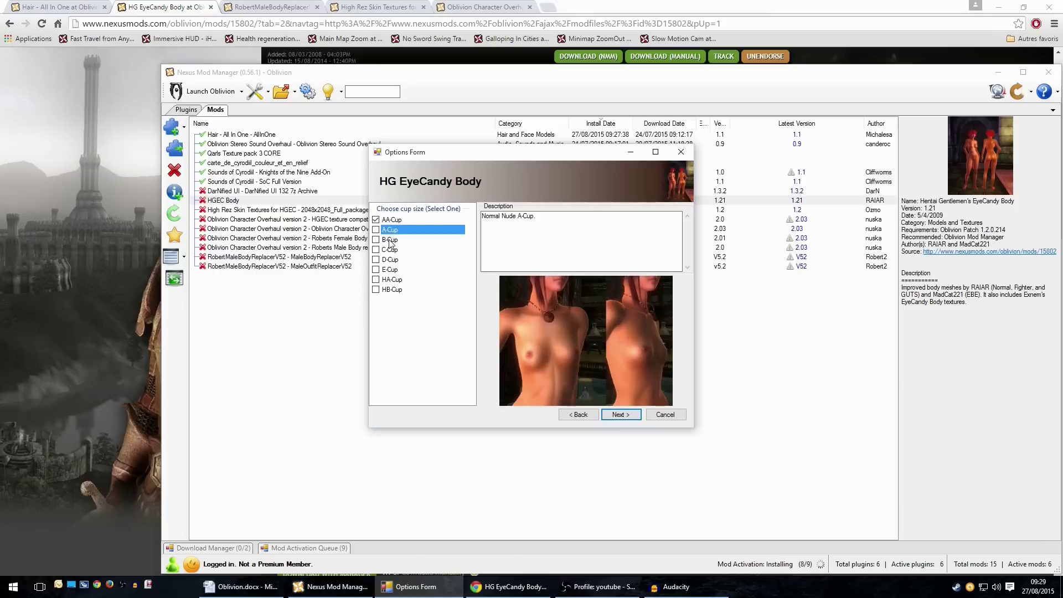
left_click(390, 241)
left_click(391, 250)
left_click(392, 270)
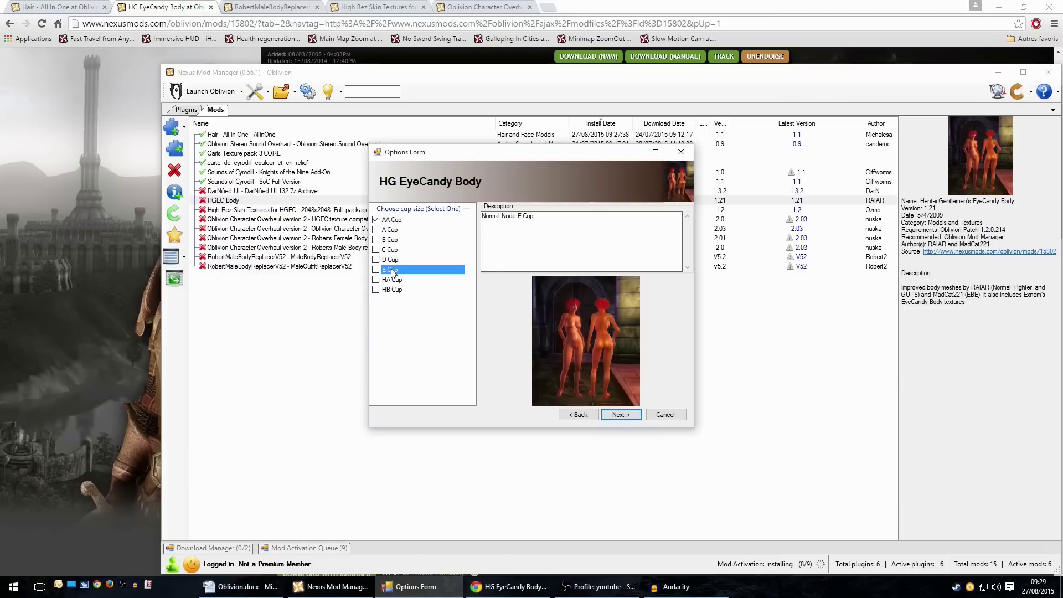
left_click(390, 250)
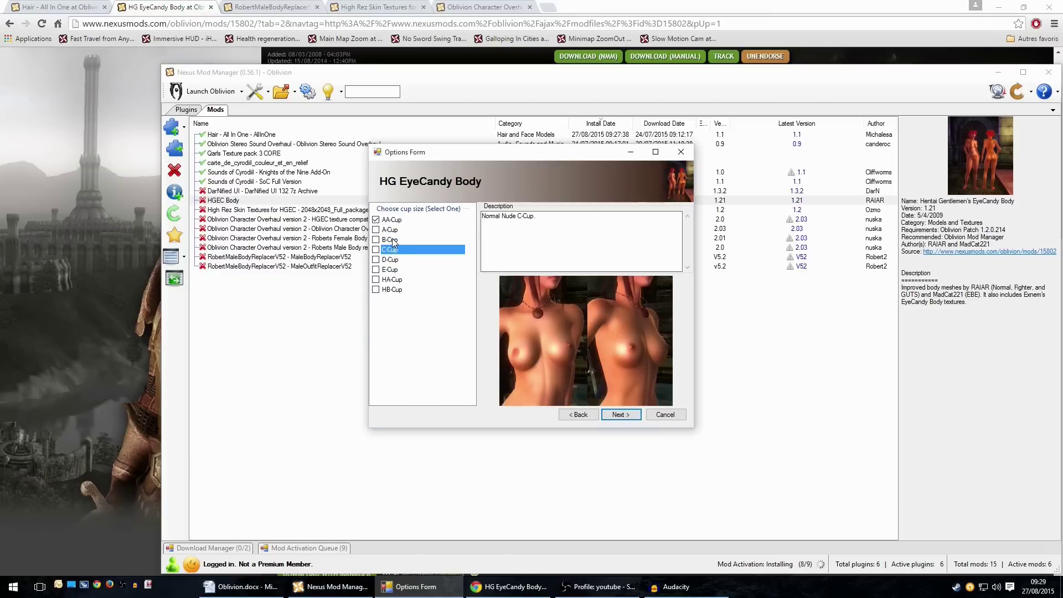
left_click(392, 239)
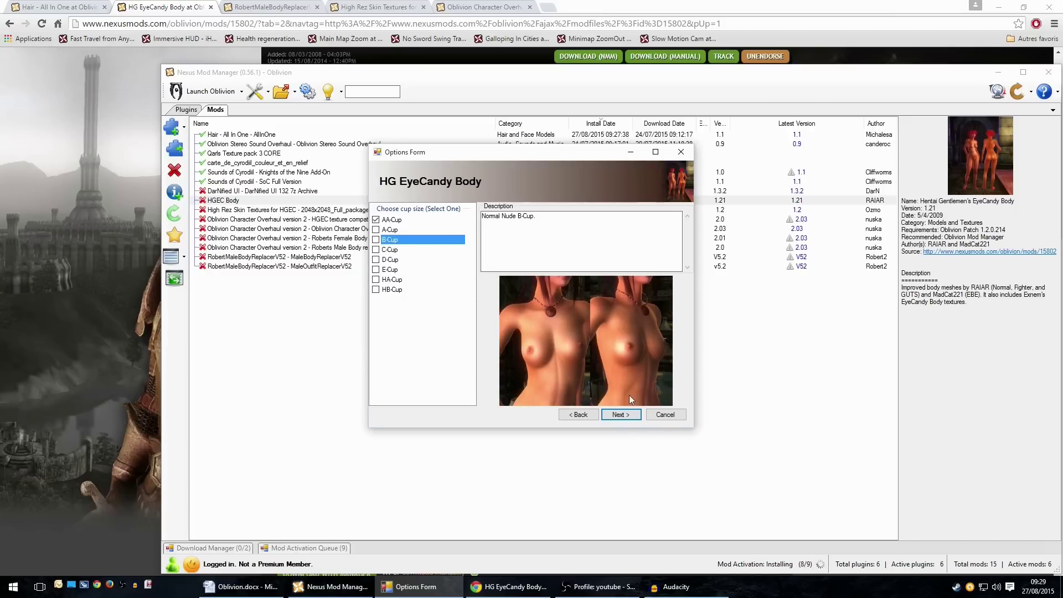
left_click(622, 417)
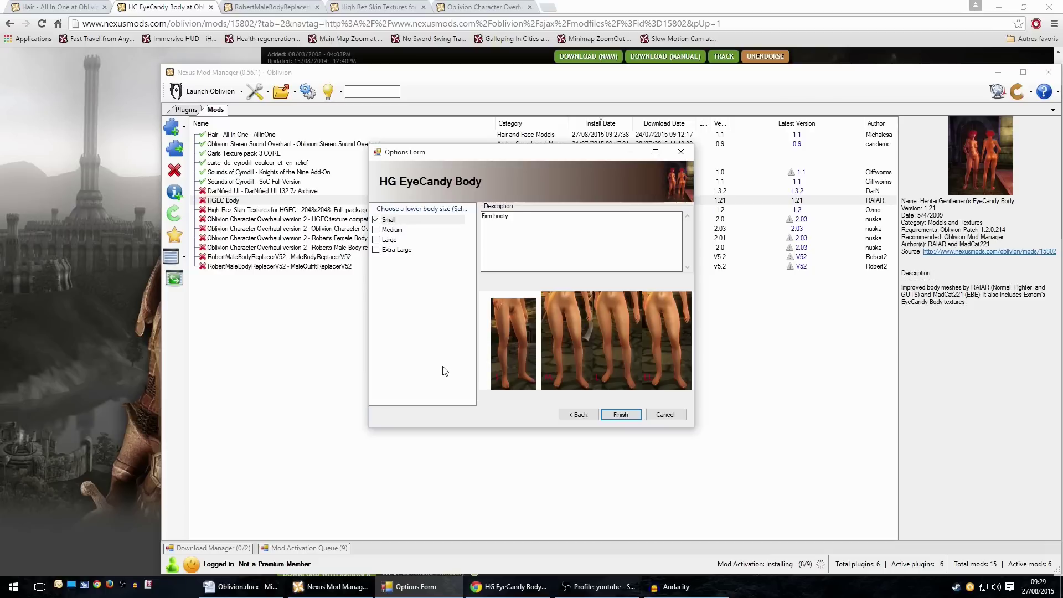
Choose the Medium lower body size and finish the HG EyeCandy Body installation
left_click(400, 230)
left_click(376, 230)
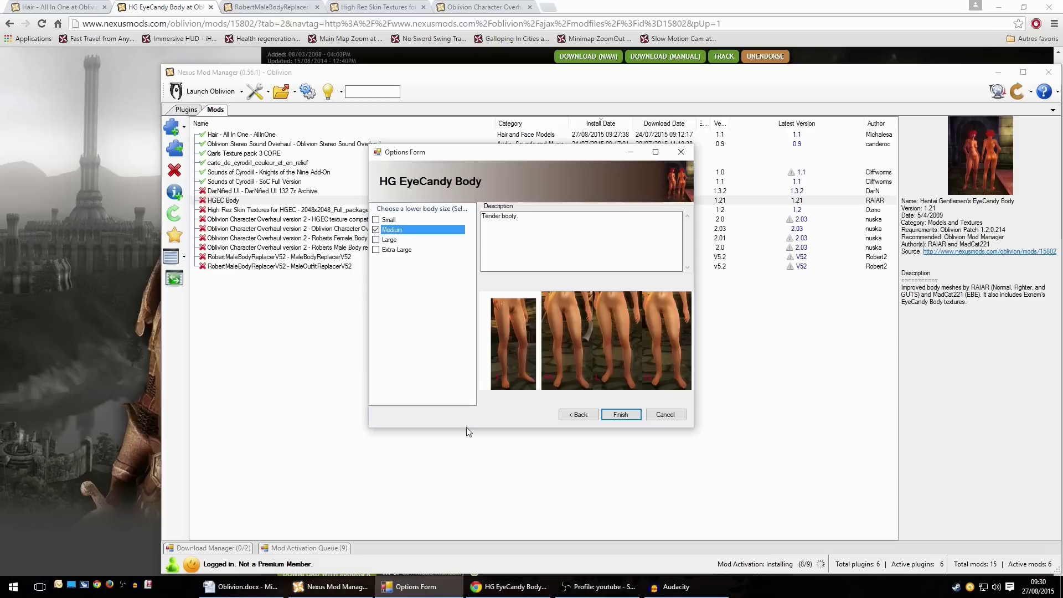
left_click(620, 416)
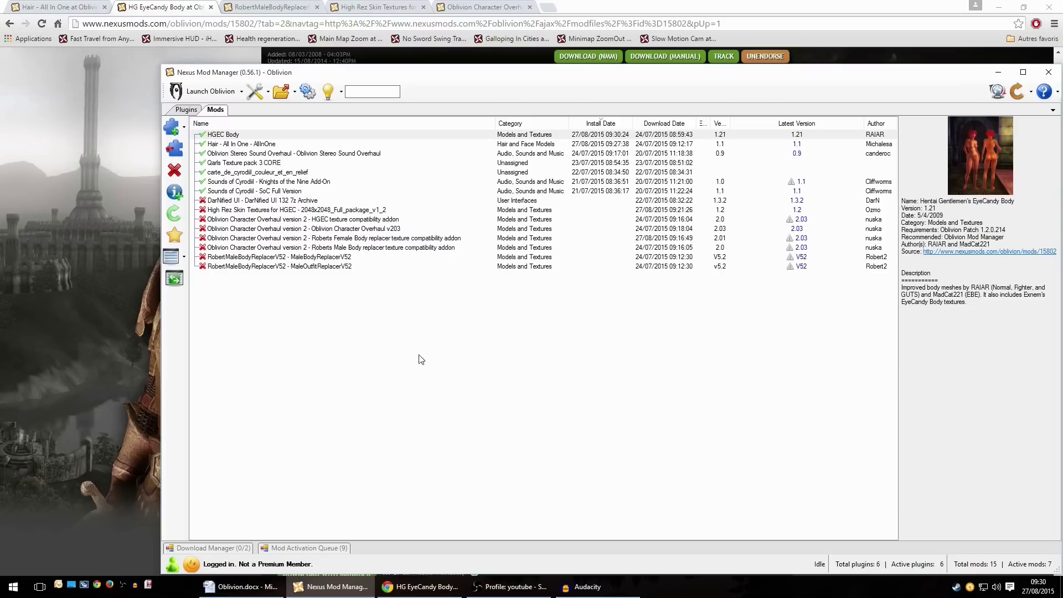
Review the RobertMaleBodyReplacerV52 mod page's description and its main files
left_click(254, 9)
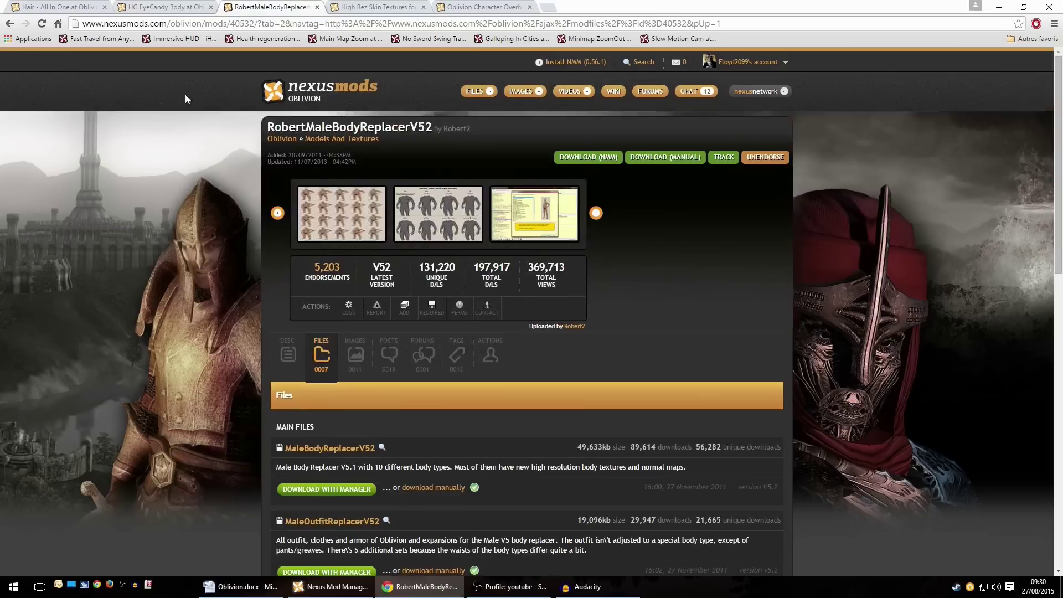
scroll(147, 261, "down", 3)
scroll(147, 261, "up", 3)
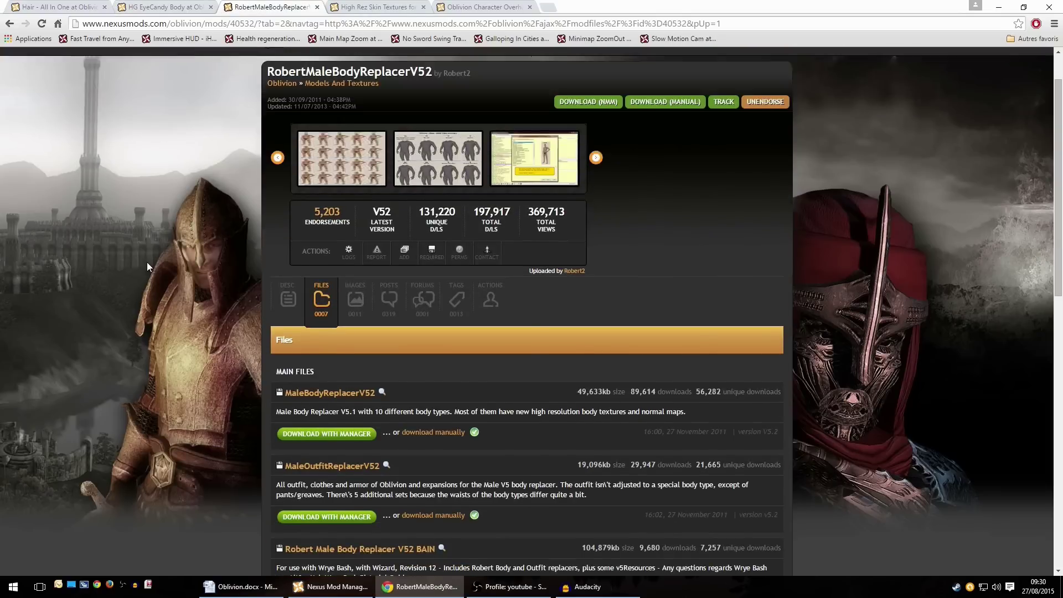
left_click(285, 356)
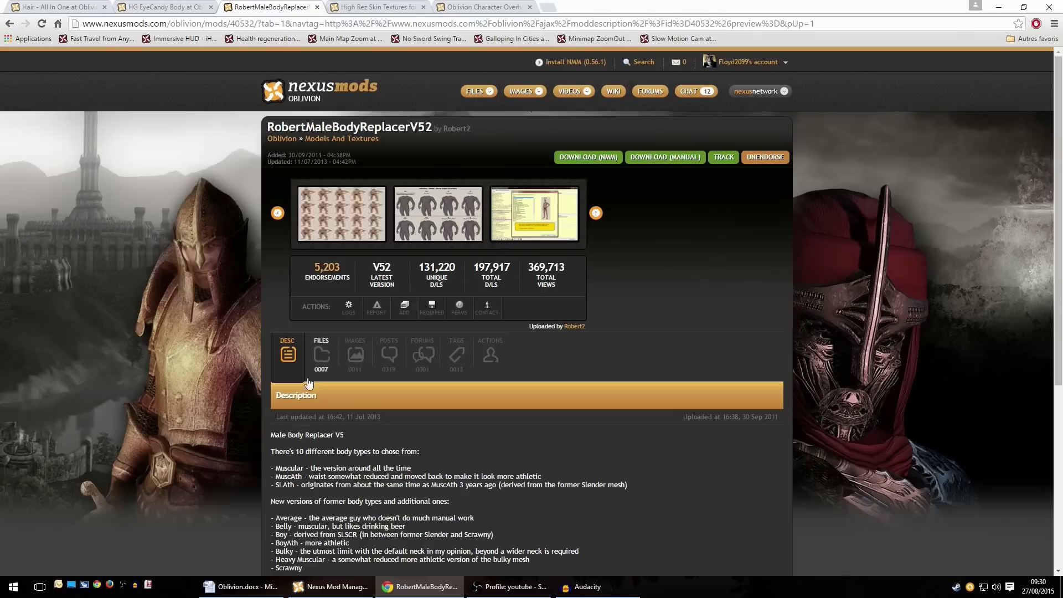
left_click(321, 354)
scroll(192, 341, "down", 3)
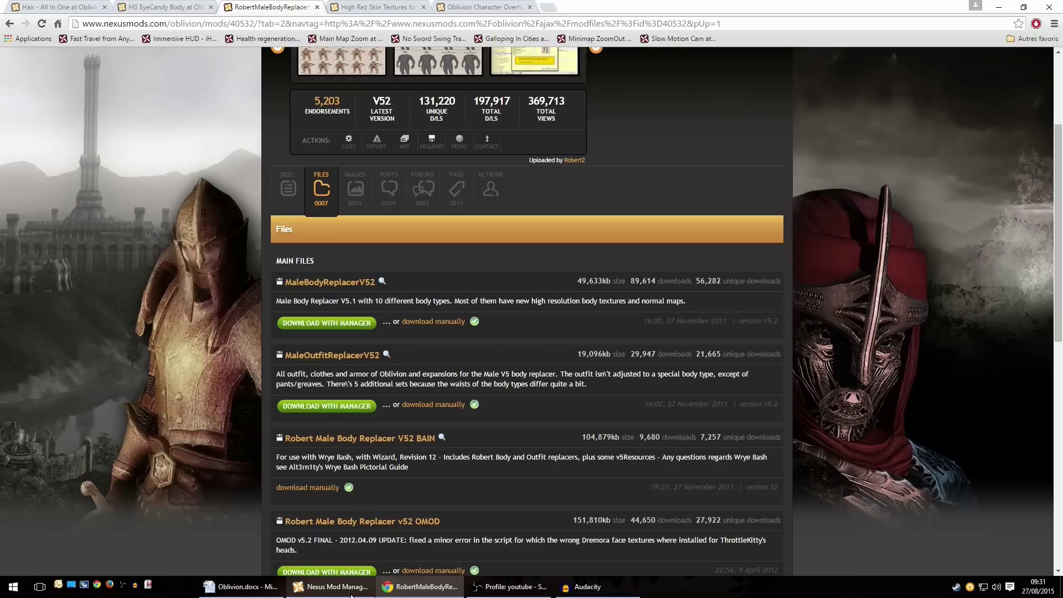
Activate RobertMaleBodyReplacerV52 - MaleBodyReplacerV52 in Nexus Mod Manager, allowing it to overwrite all conflicting files from the HGEC Body mod
mouse_move(351, 595)
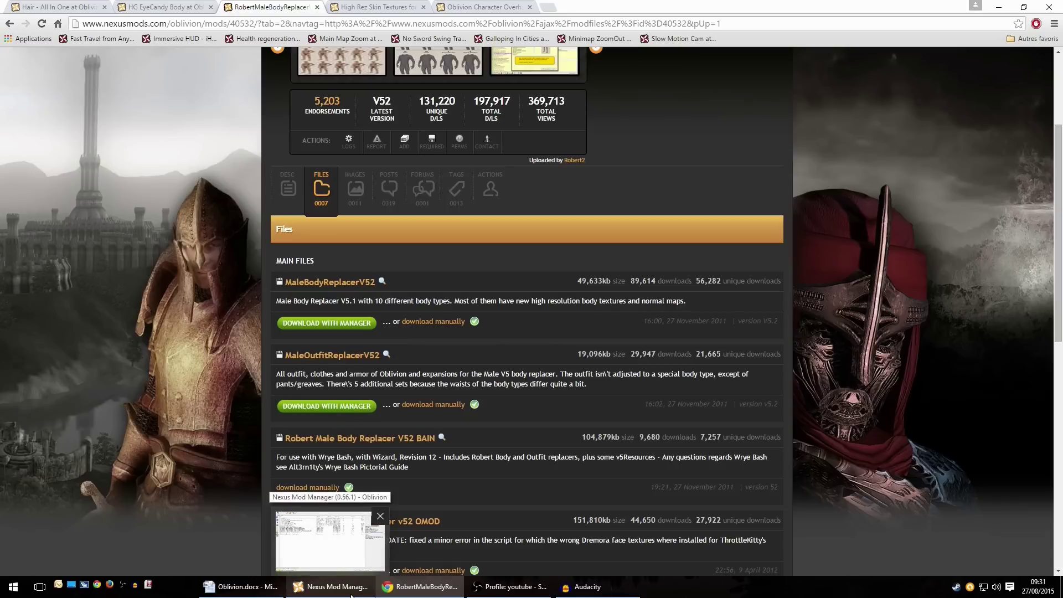
left_click(351, 593)
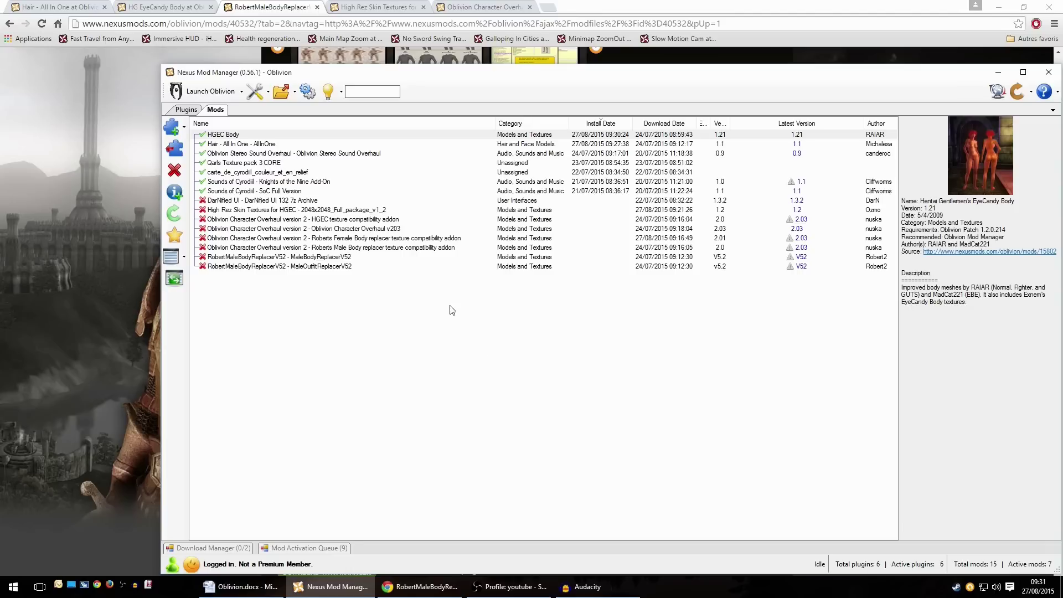
left_click(322, 258)
double_click(322, 258)
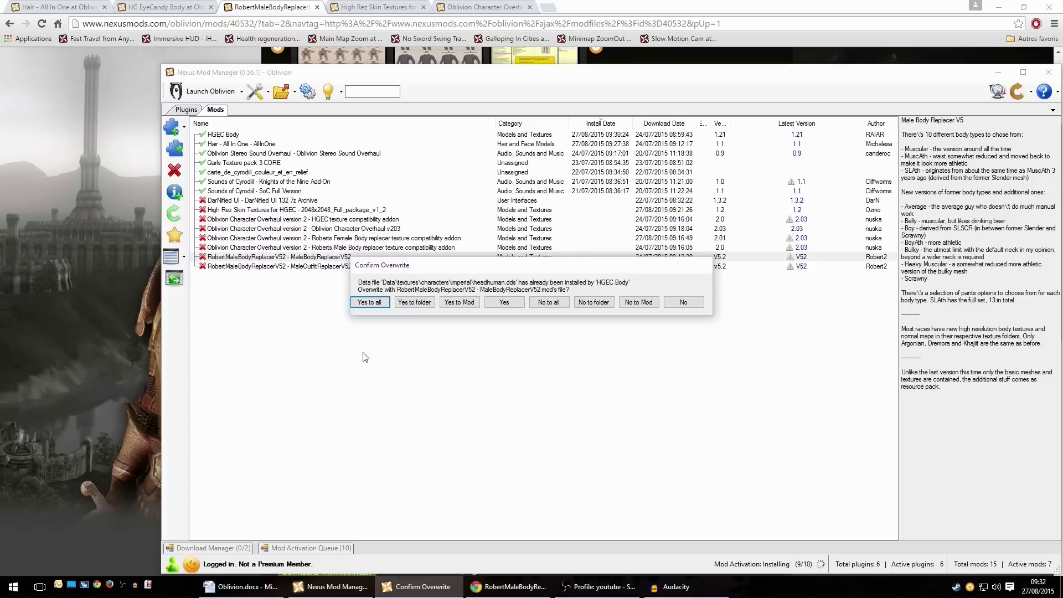
left_click(463, 305)
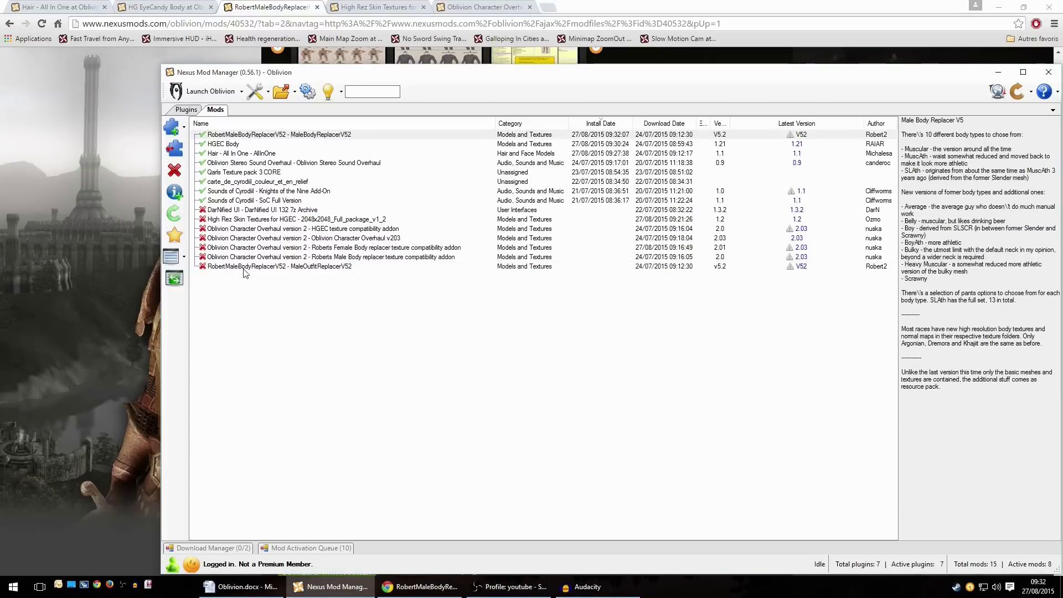
Activate RobertMaleBodyReplacerV52 - MaleOutfitReplacerV52, declining the upgrade so it installs as a separate mod
double_click(244, 267)
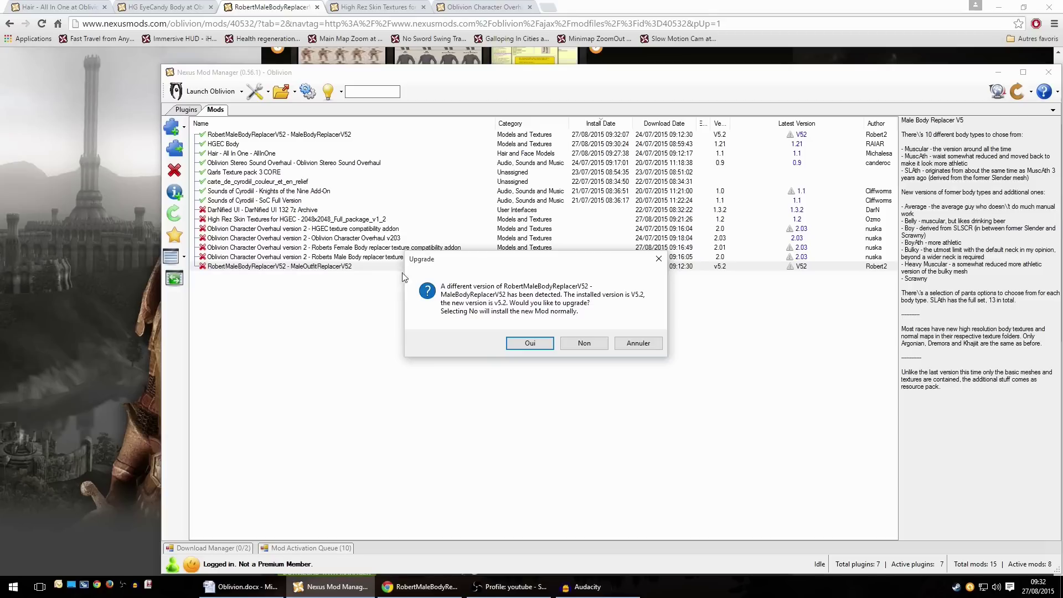
left_click(596, 345)
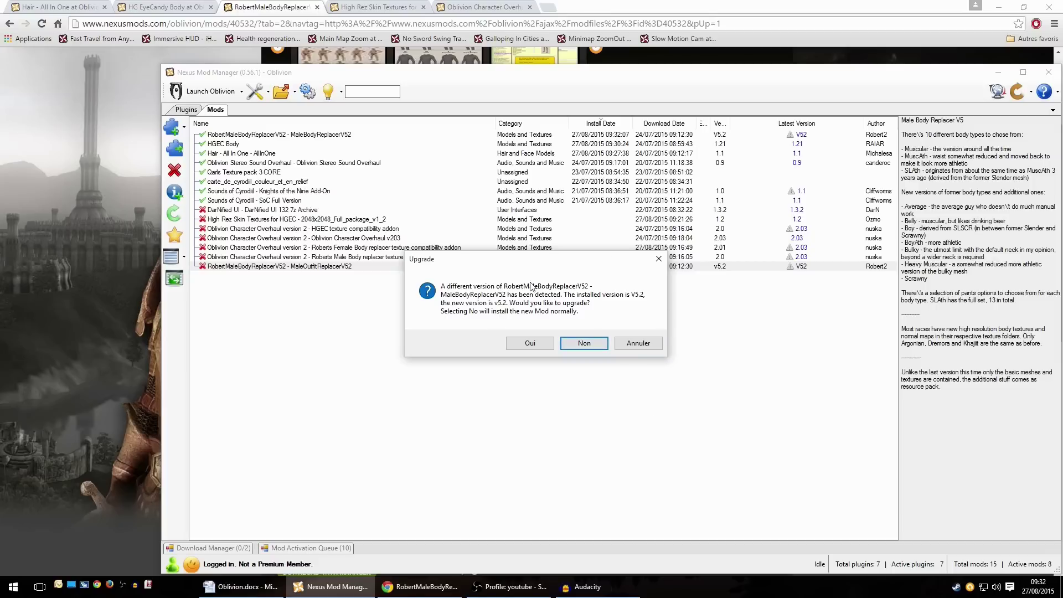
left_click(583, 343)
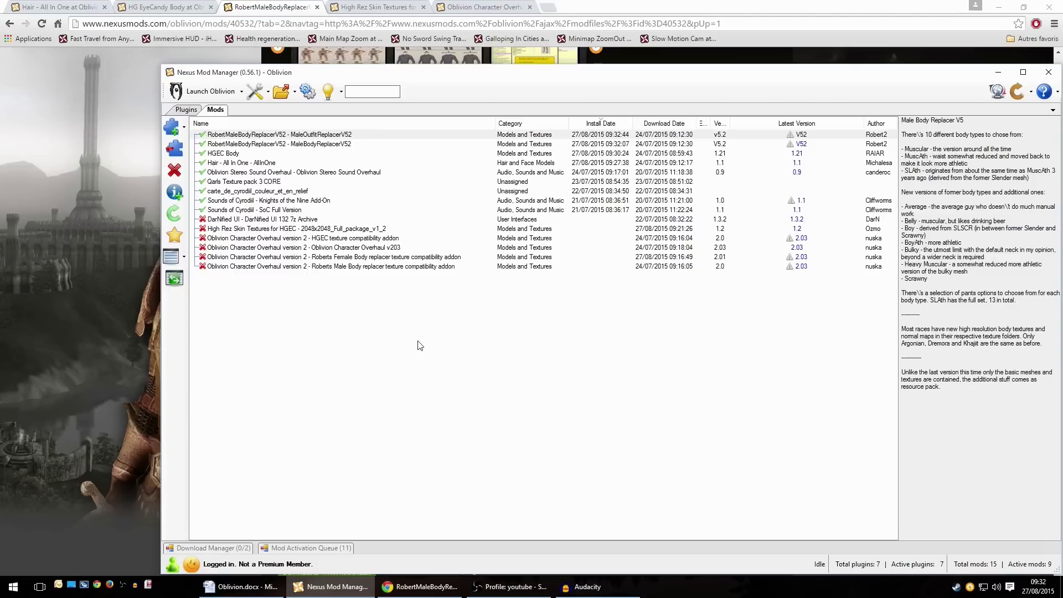
Switch to the High Rez Skin Textures for HGEC page in Chrome and review its main files, including 2048x2048_Full_package_v1_2
left_click(364, 7)
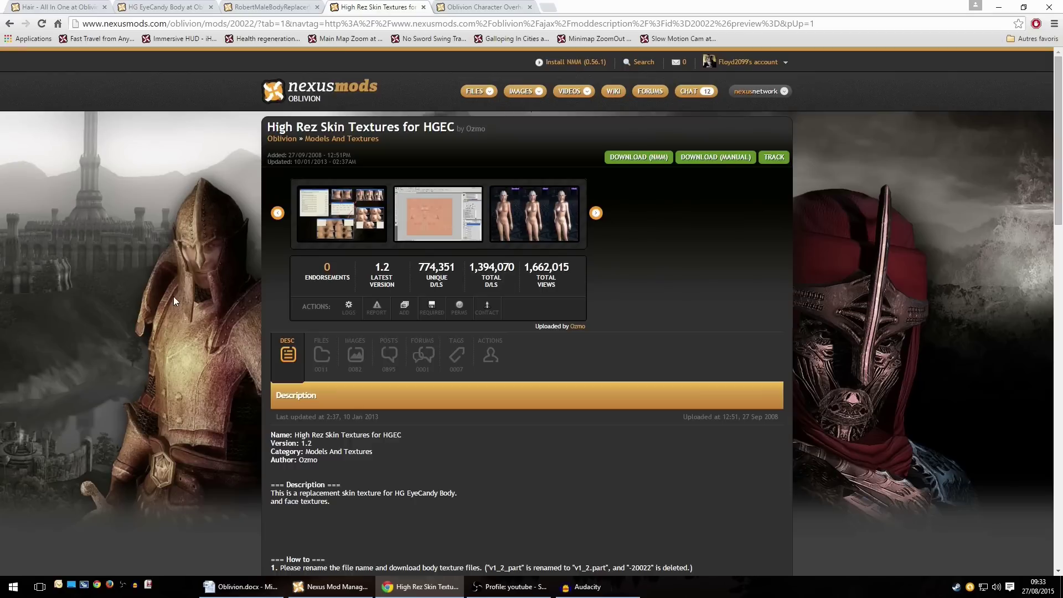
left_click(321, 355)
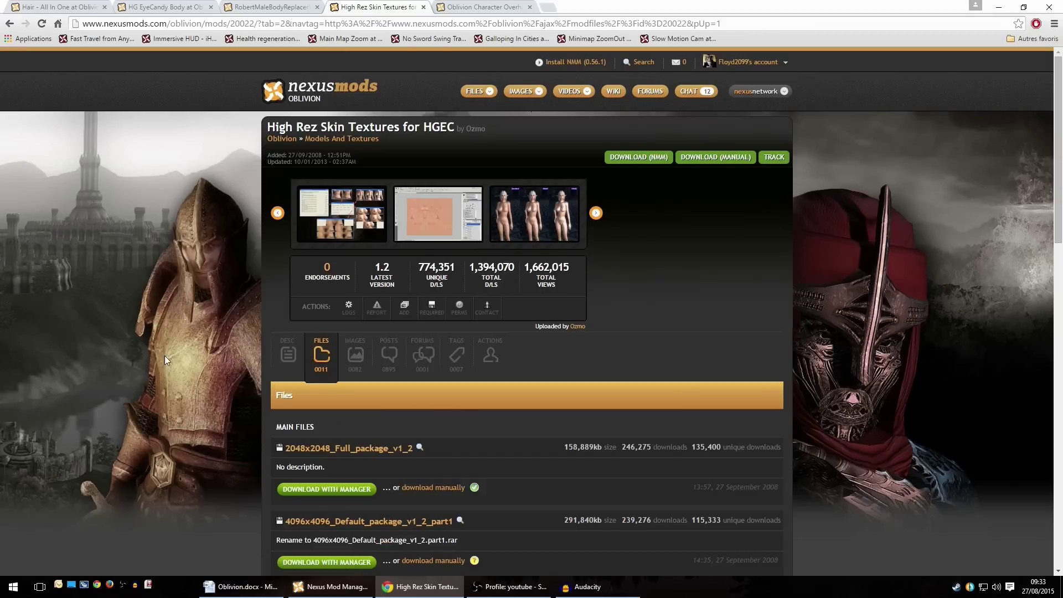
scroll(164, 355, "down", 3)
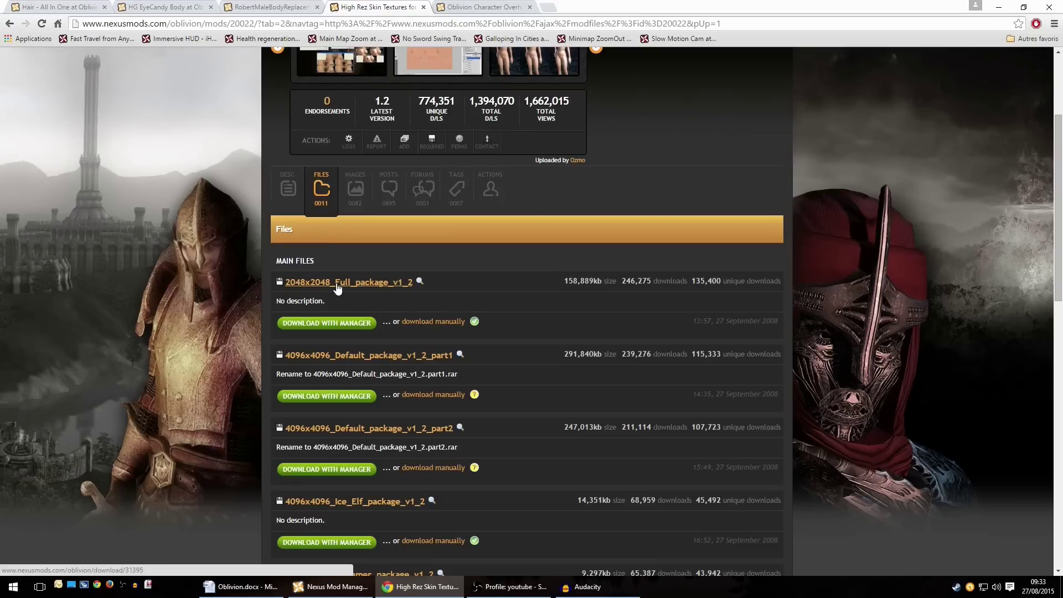
scroll(509, 399, "up", 3)
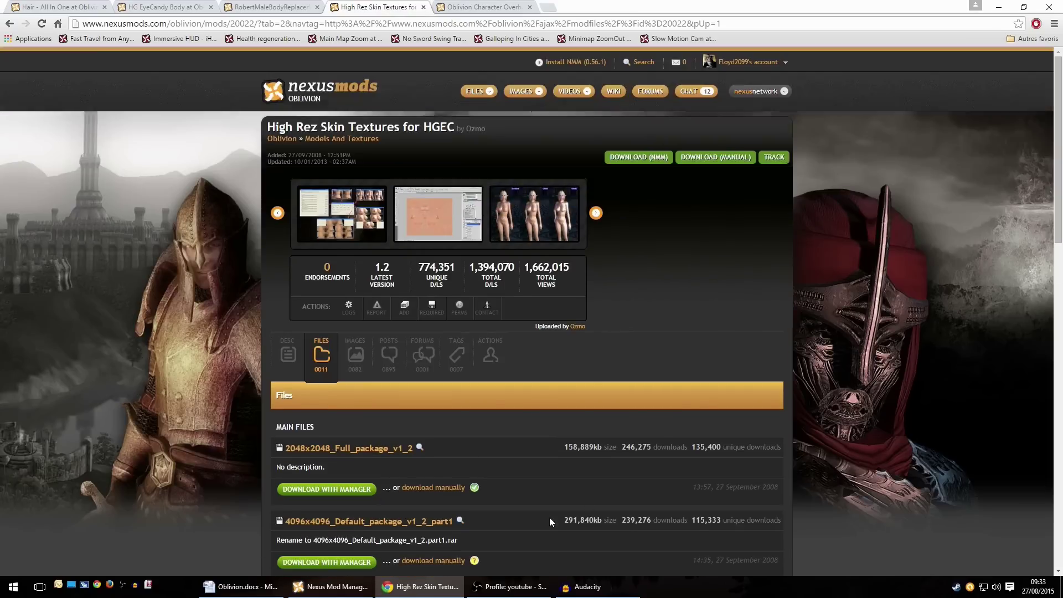
Switch to Nexus Mod Manager and activate High Rez Skin Textures for HGEC - 2048x2048_Full_package_v1_2
left_click(348, 590)
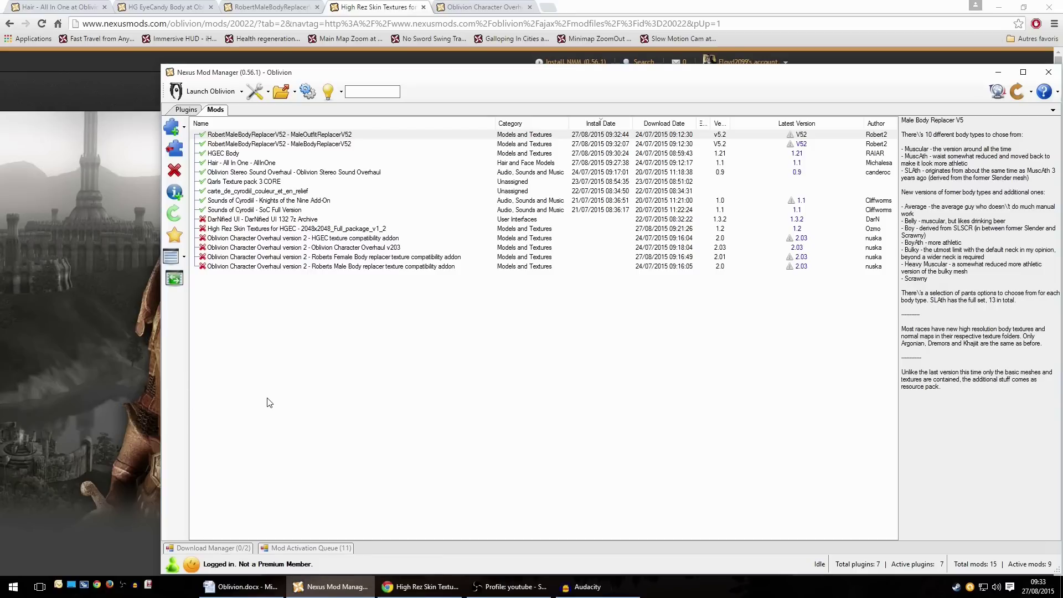
left_click(279, 229)
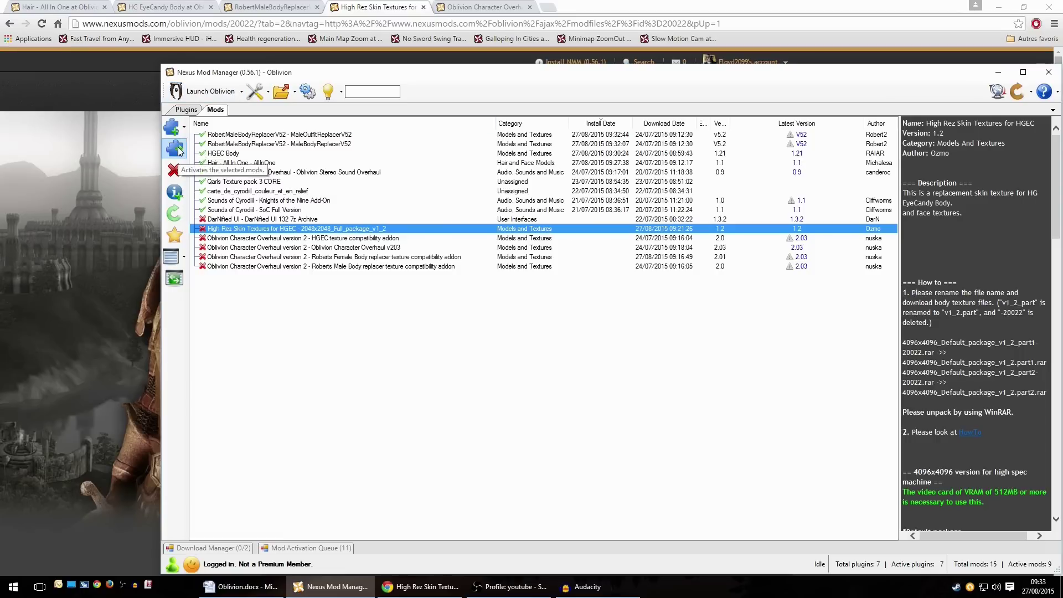
left_click(178, 150)
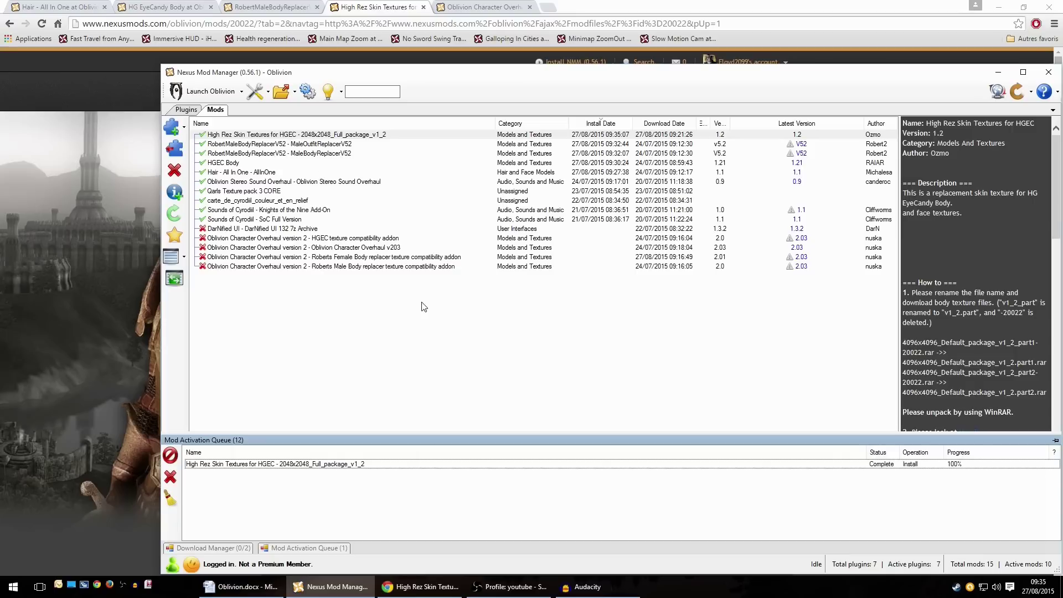
On the Oblivion Character Overhaul version 2 page in Chrome, view the first preview image enlarged, check the description and open the file list
left_click(472, 8)
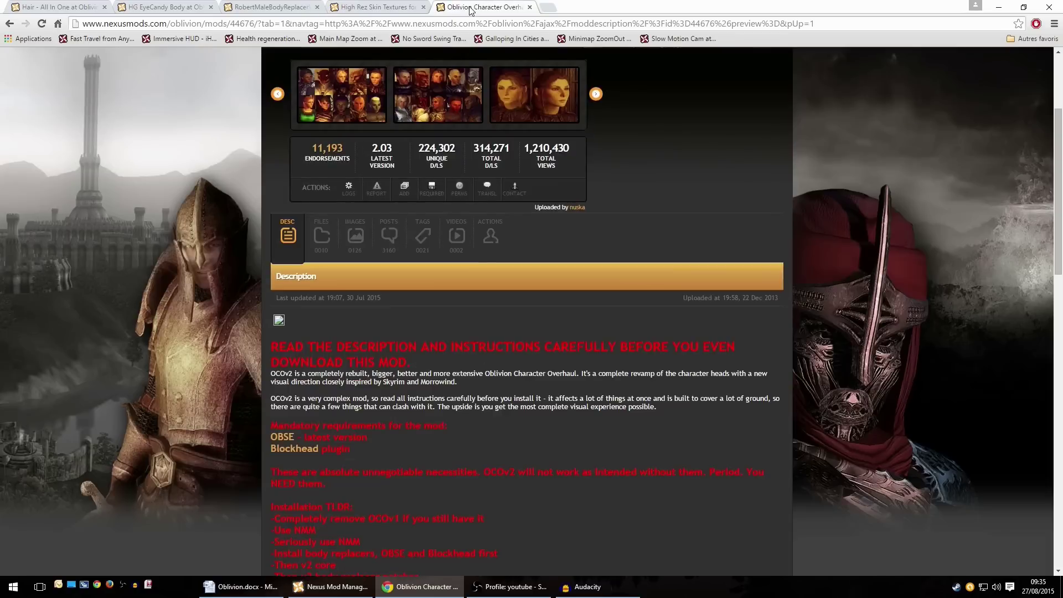
scroll(214, 249, "up", 1)
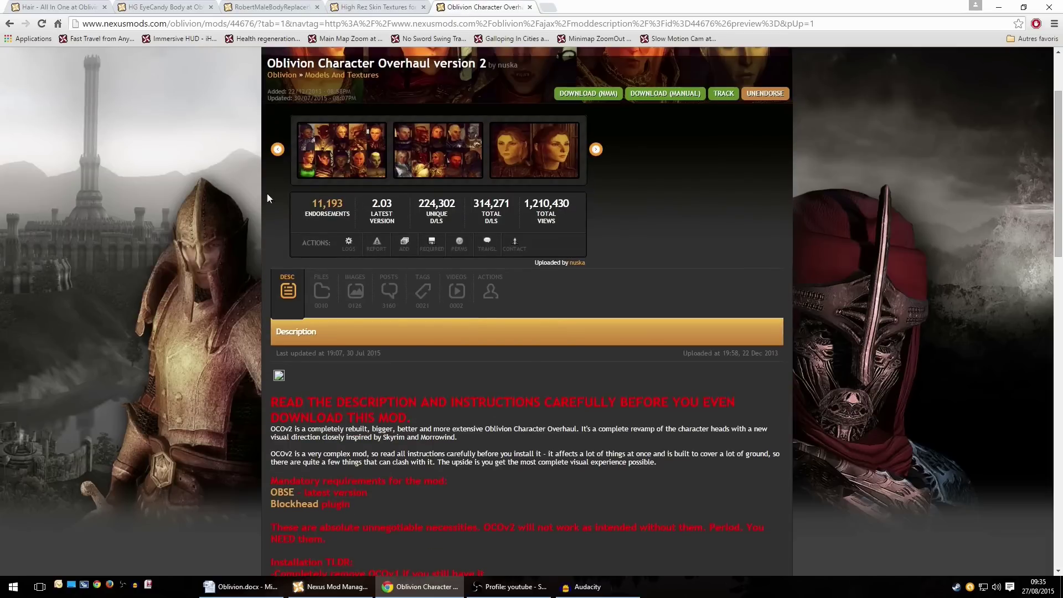
left_click(356, 156)
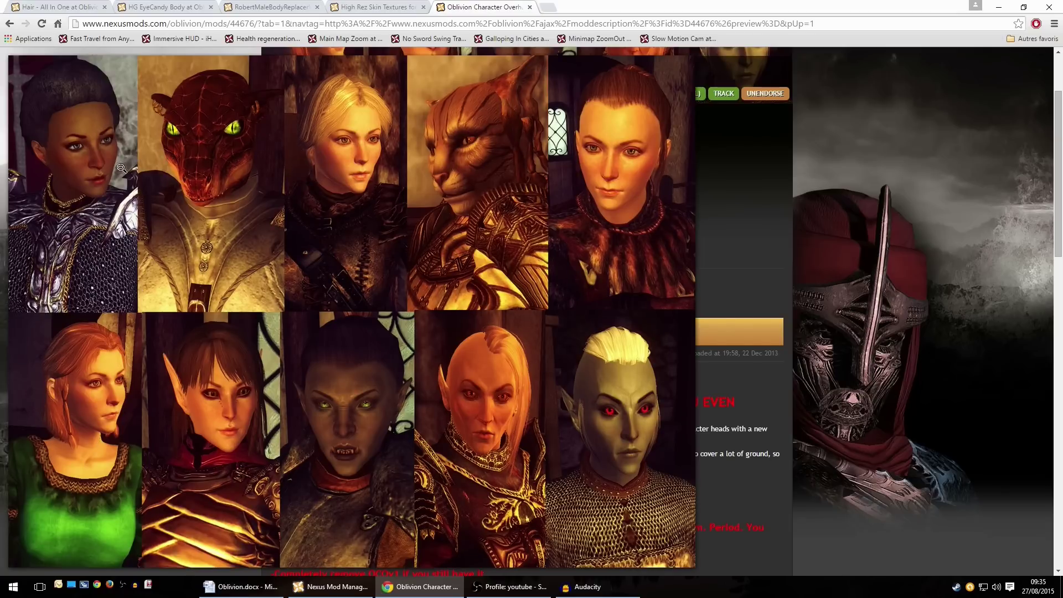
left_click(353, 145)
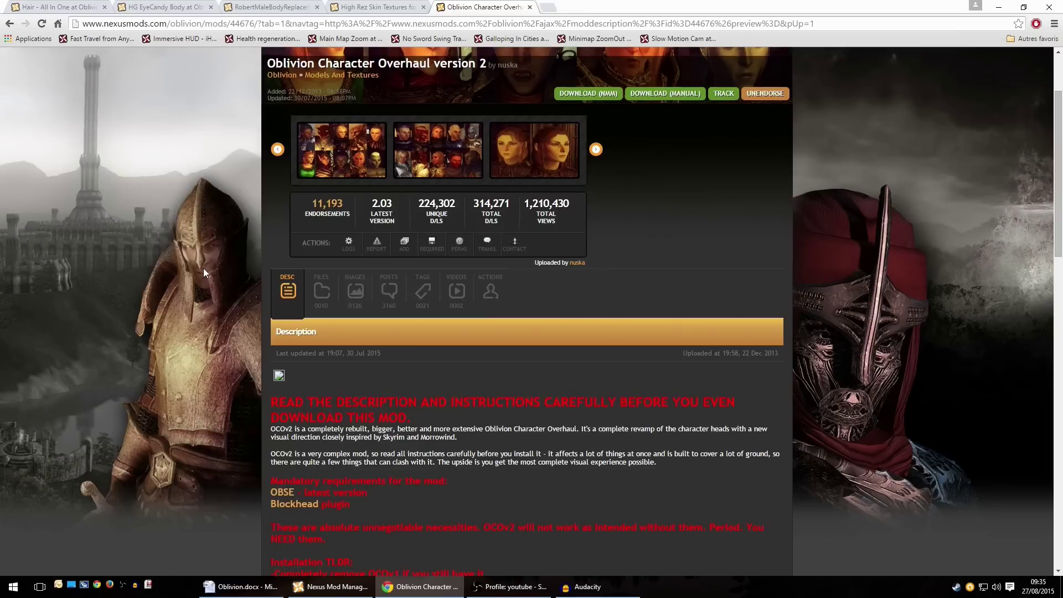
scroll(204, 269, "down", 1)
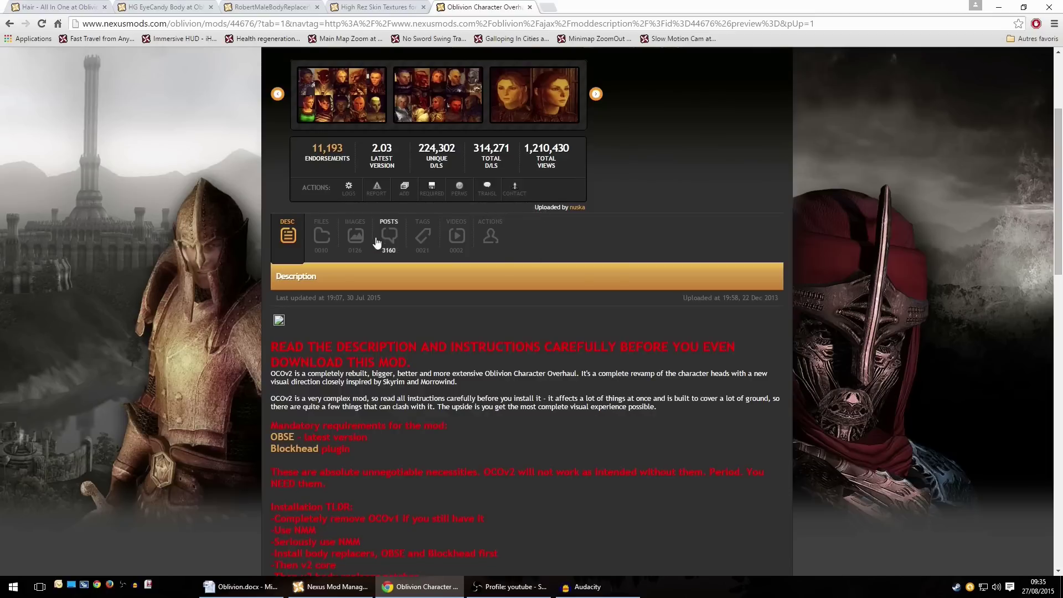
left_click(321, 235)
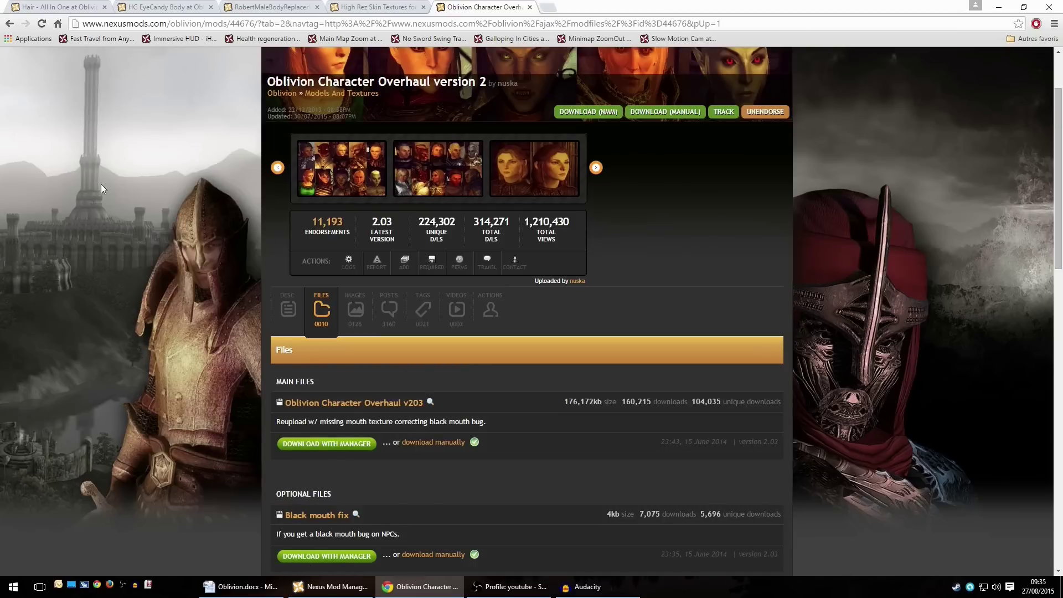